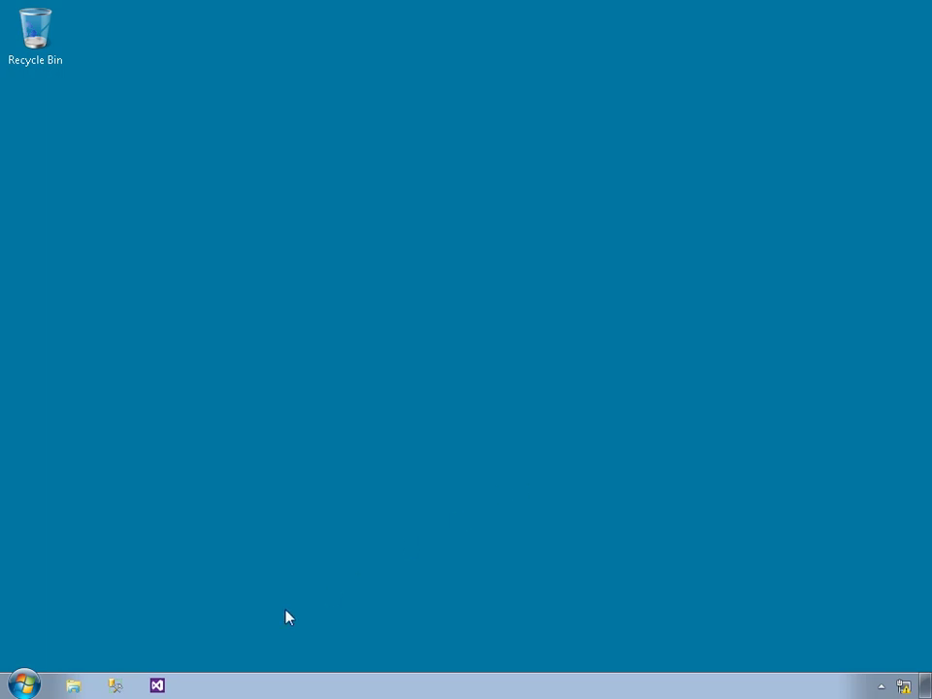
# - Open Visual Studio and start a new project from the Reporting Services template Report Server Project Wizard
pyautogui.click(157, 685)
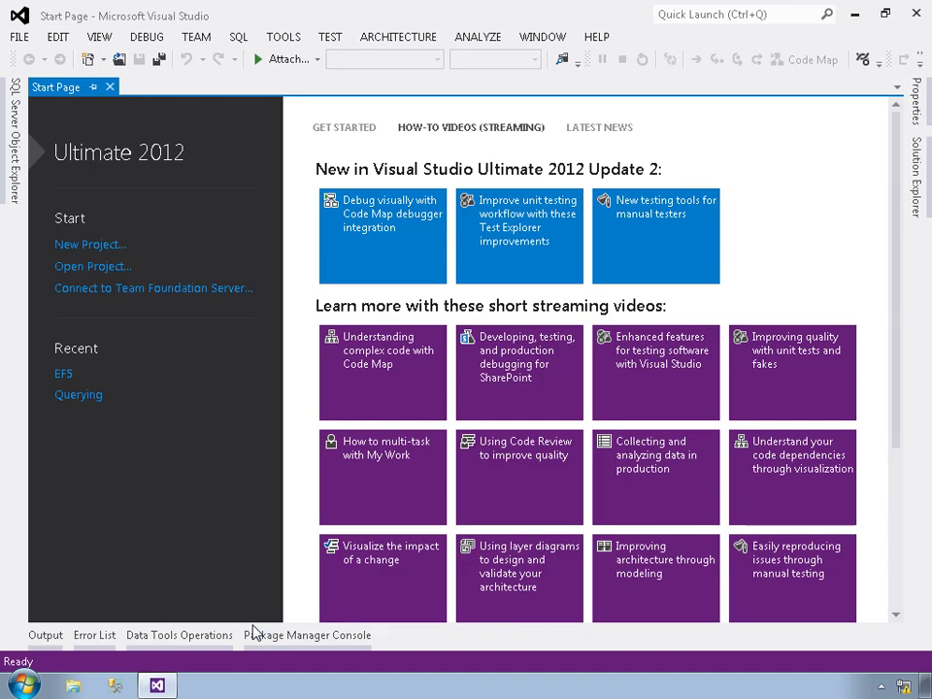
pyautogui.click(89, 245)
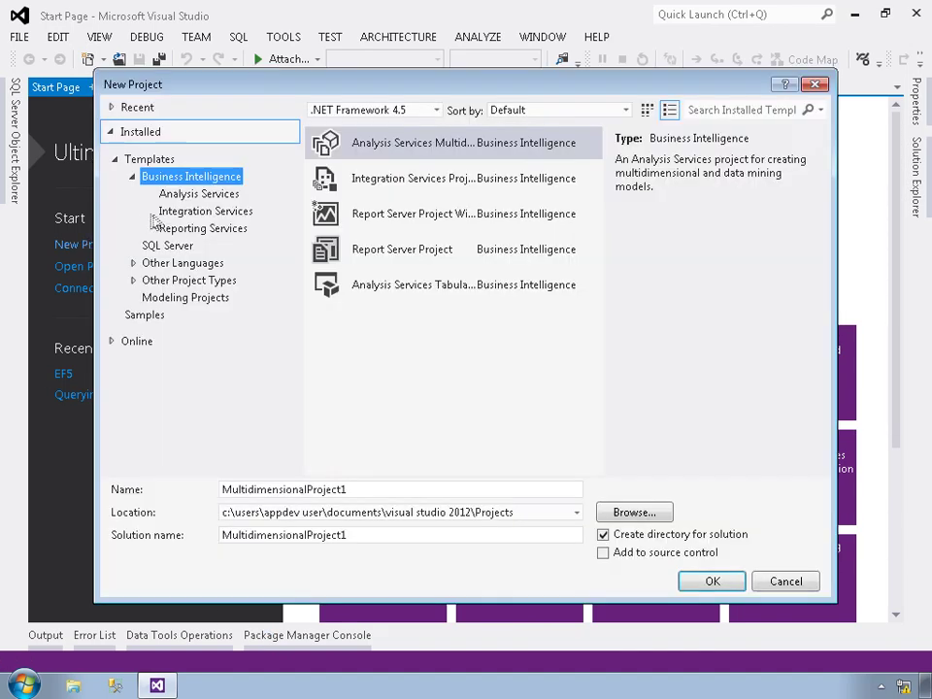
pyautogui.click(201, 231)
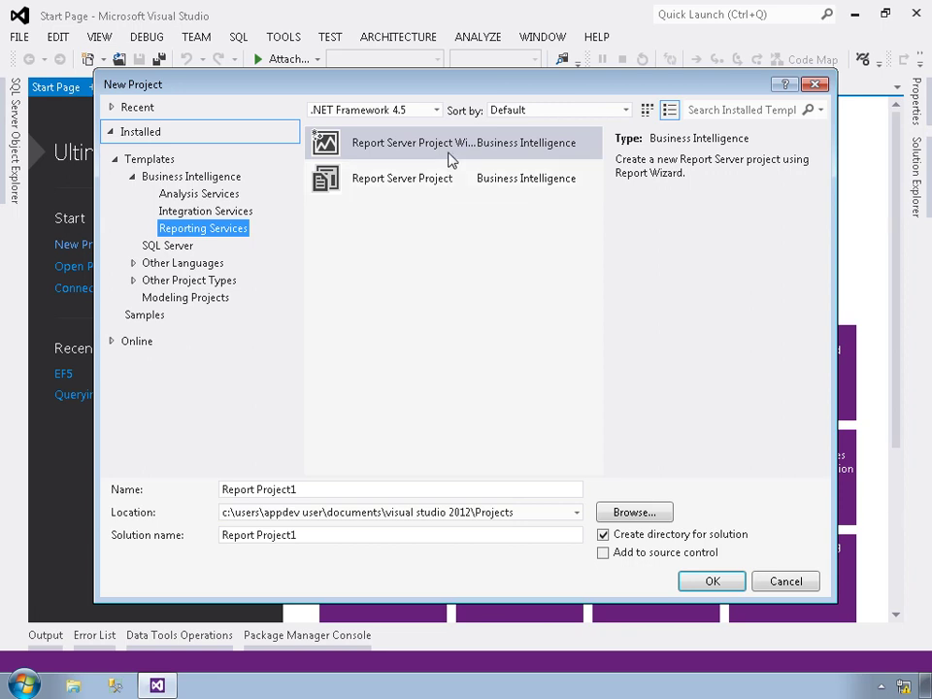
pyautogui.click(393, 150)
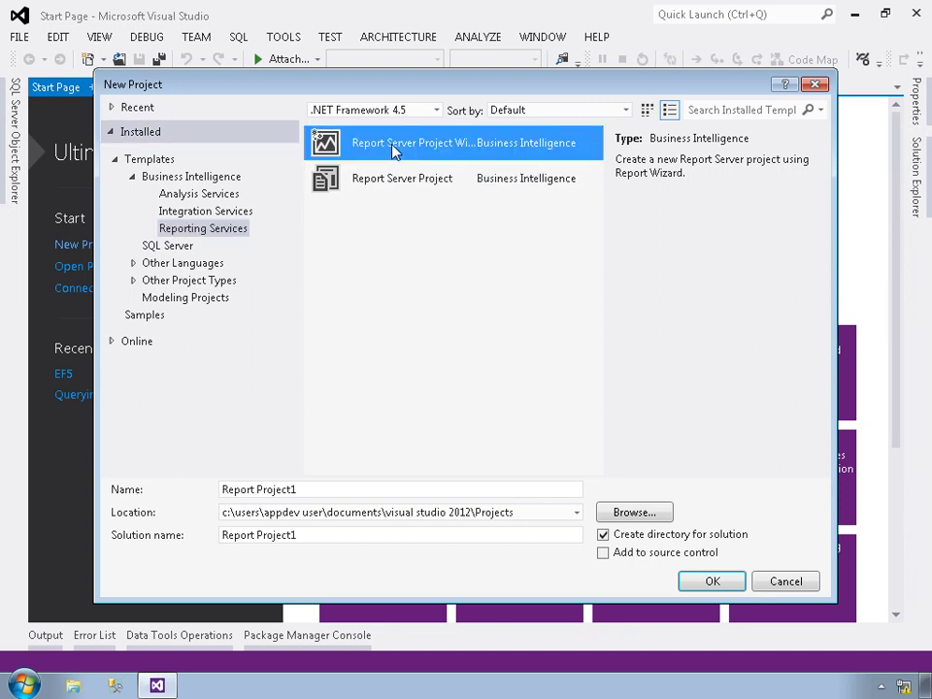
# - Name the project ReportWizard and create it in the default location
pyautogui.click(326, 495)
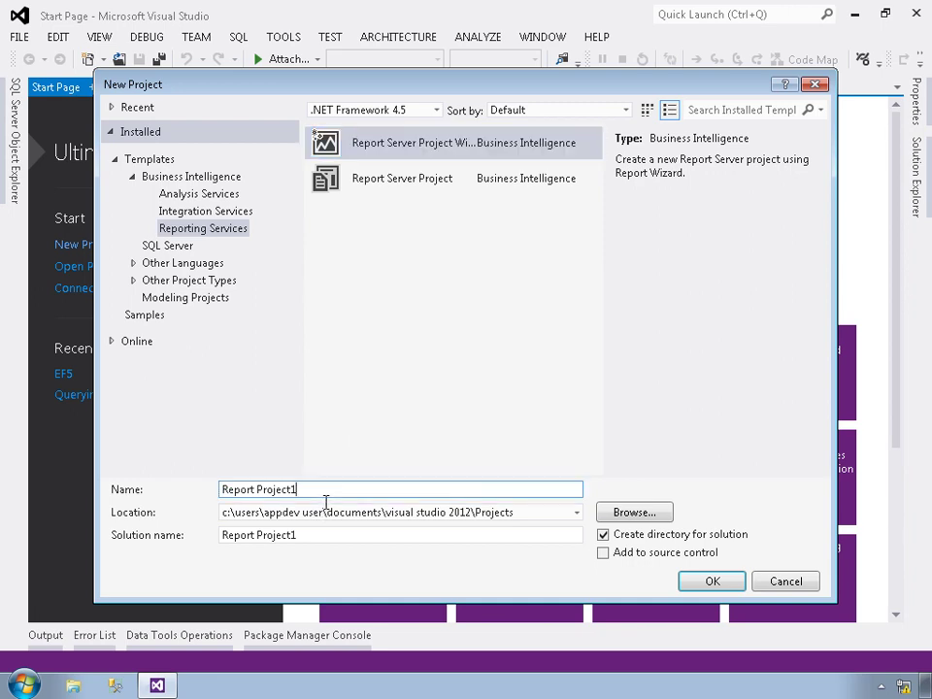
pyautogui.doubleClick(269, 492)
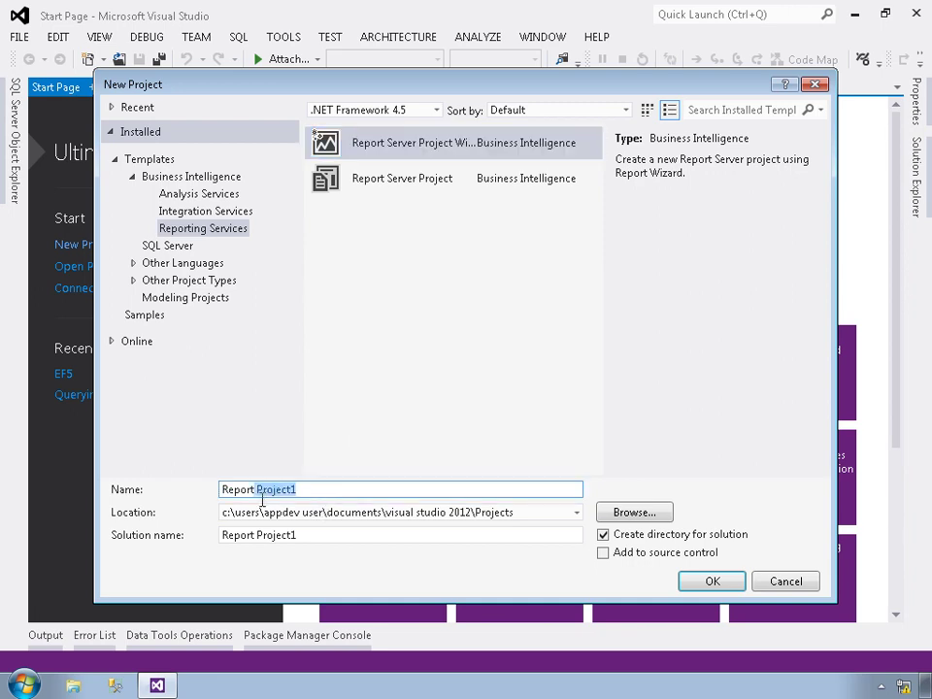
pyautogui.press('BackSpace')
pyautogui.press('BackSpace')
pyautogui.write('Wizard')
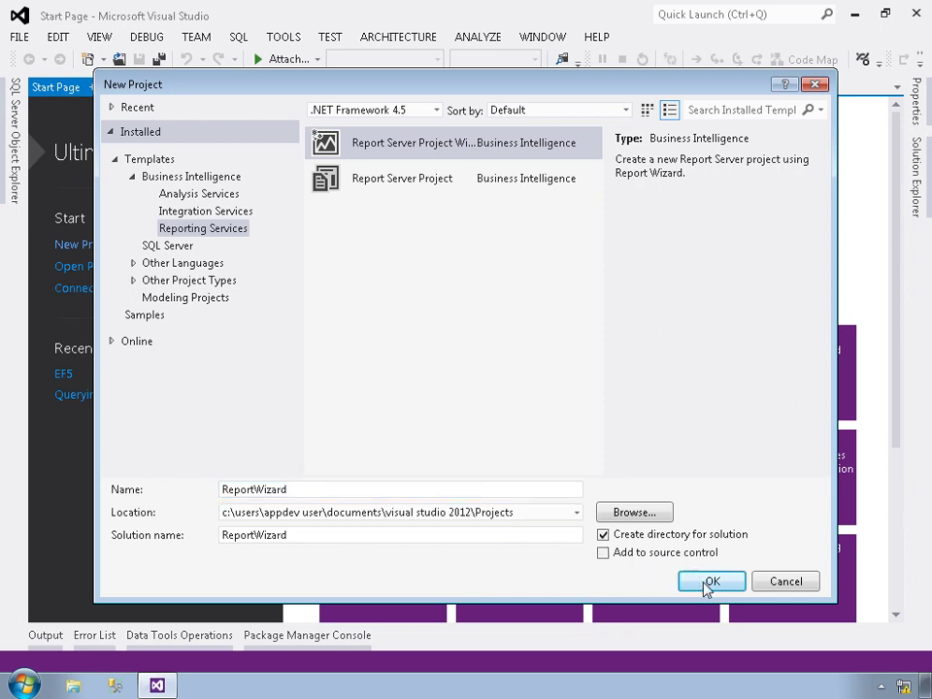
pyautogui.click(711, 582)
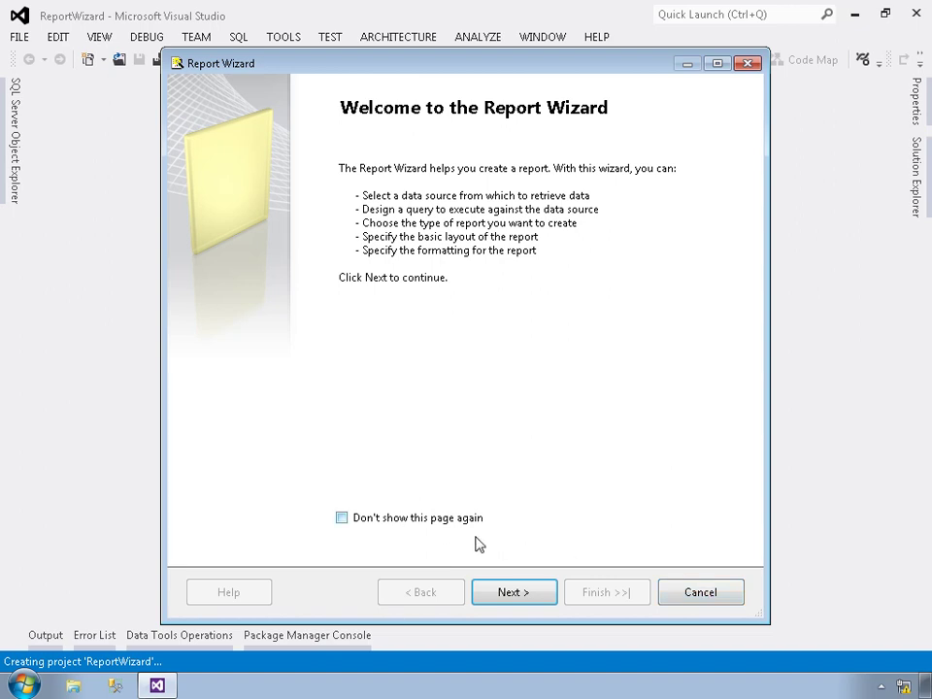
# - Continue past the welcome page and name the new Microsoft SQL Server data source AdventureWorksEmployees
pyautogui.click(520, 601)
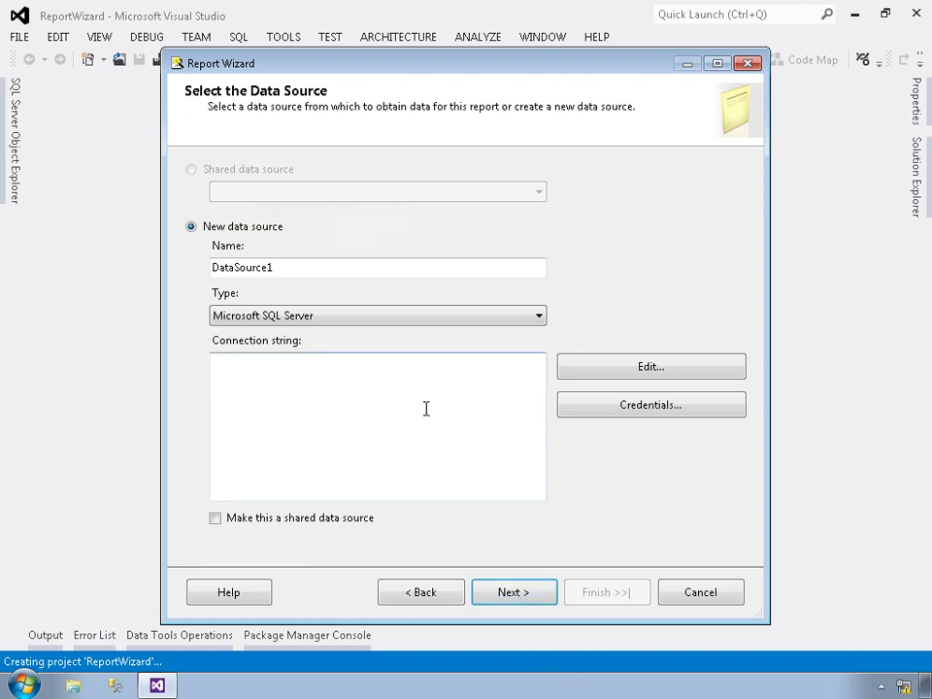
pyautogui.doubleClick(301, 279)
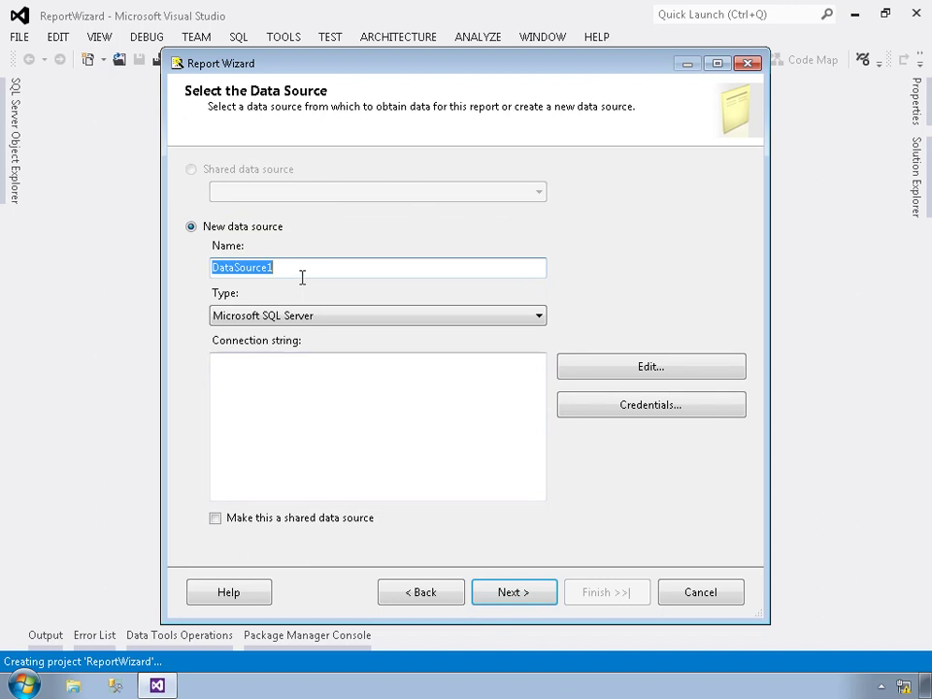
pyautogui.write('Adve')
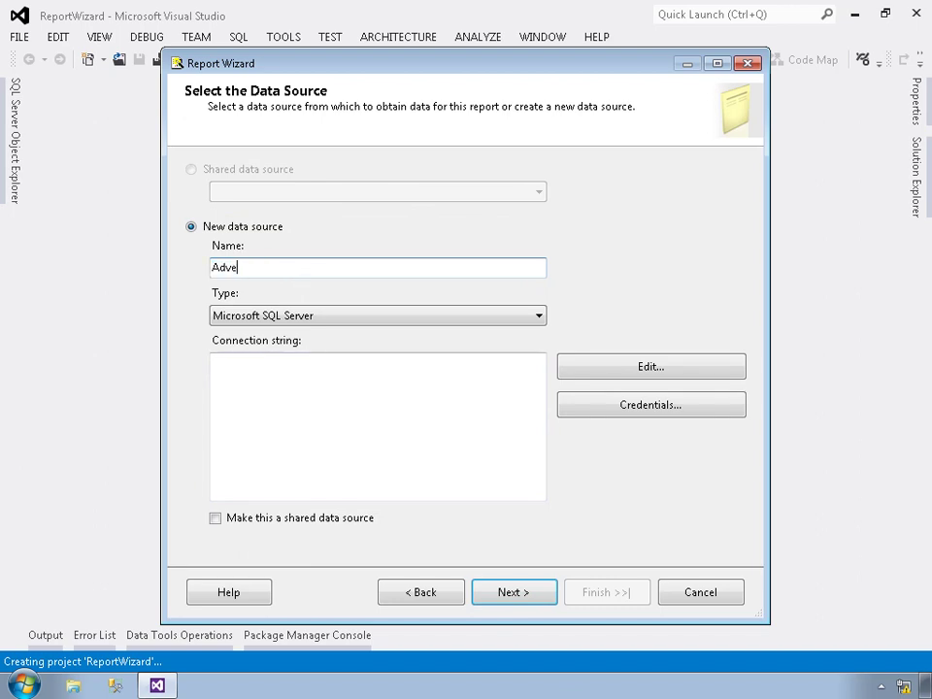
pyautogui.write('ntureWorksEmployees')
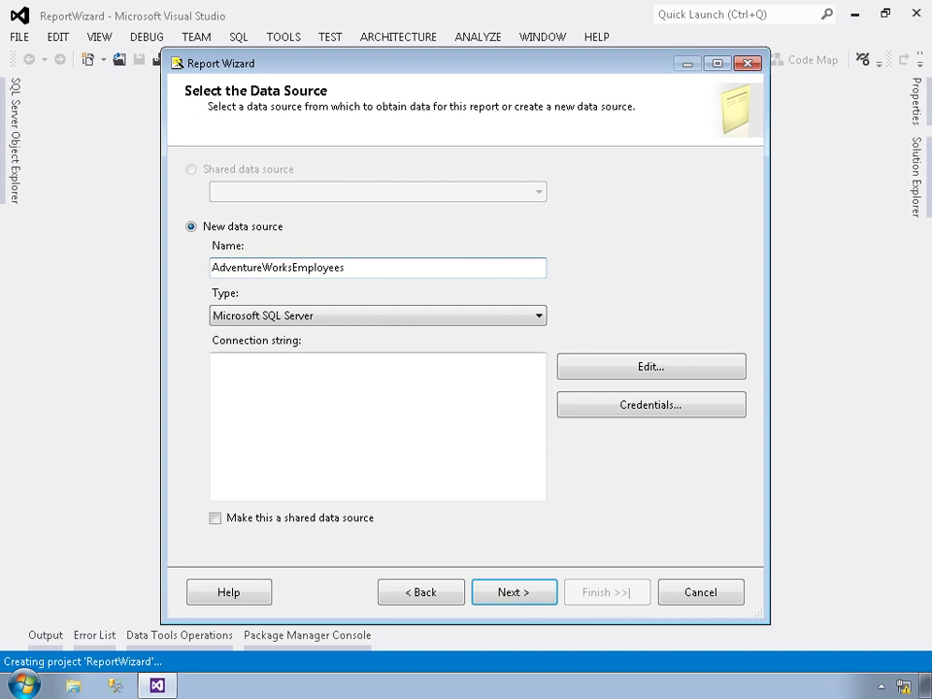
pyautogui.click(283, 320)
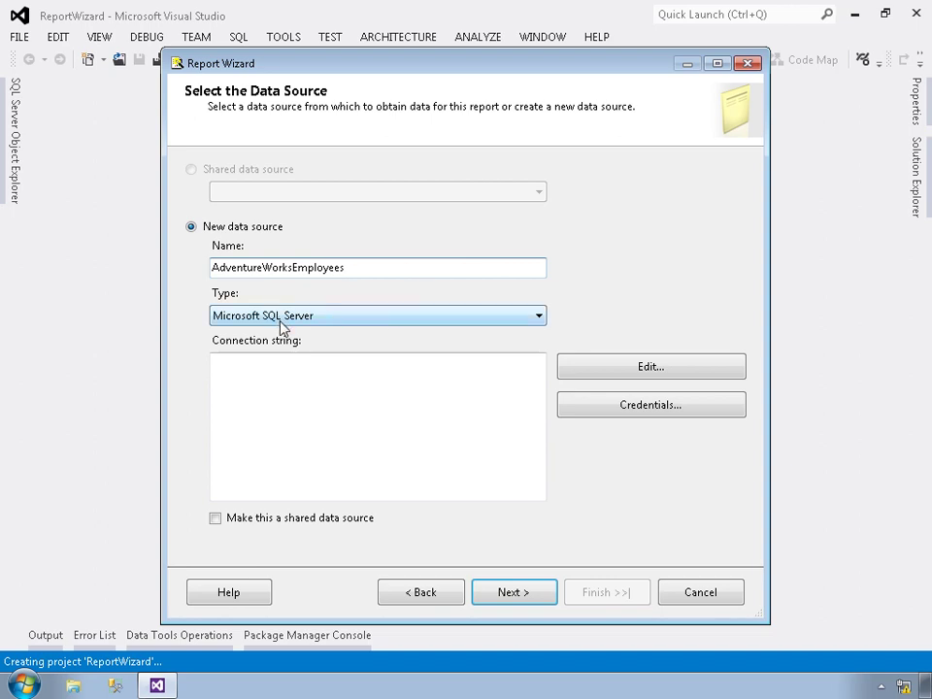
# - Set the data source's connection string to "Data Source=(local);Initial Catalog=AdventureWorksLT2012" and continue to the query design
pyautogui.click(303, 392)
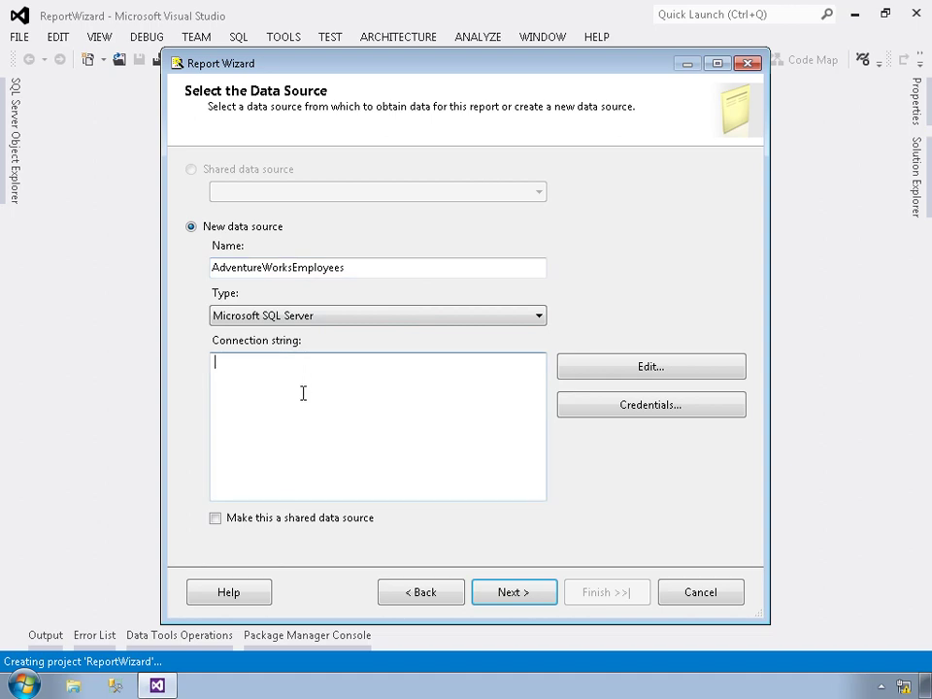
pyautogui.write('Data Source=(local)')
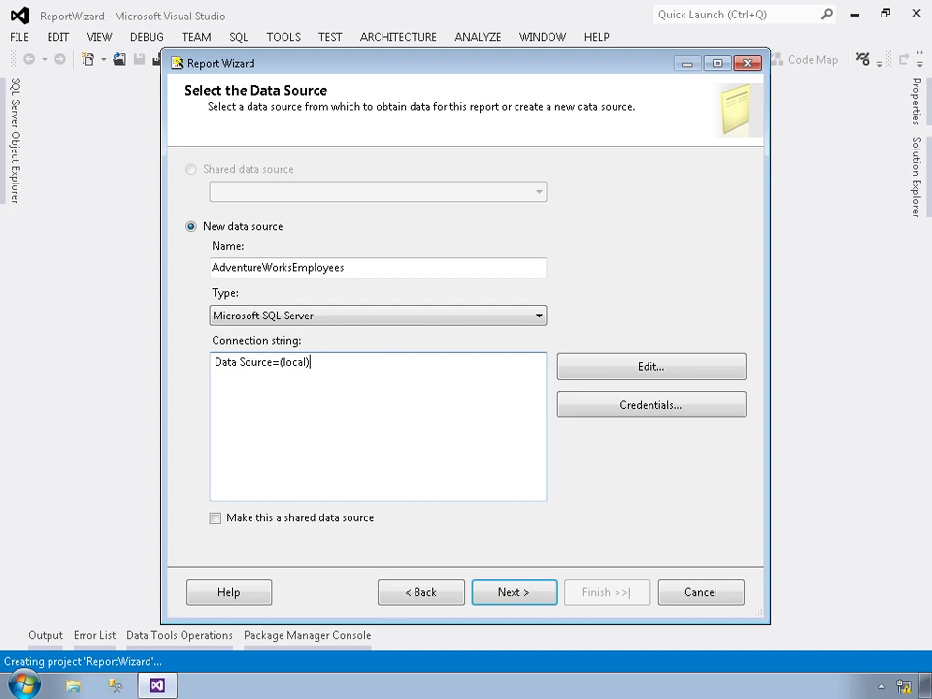
pyautogui.write(';Initial Catalog=Adventr')
pyautogui.press('BackSpace')
pyautogui.write('yure')
pyautogui.press('BackSpace')
pyautogui.press('BackSpace')
pyautogui.press('BackSpace')
pyautogui.press('BackSpace')
pyautogui.write('u')
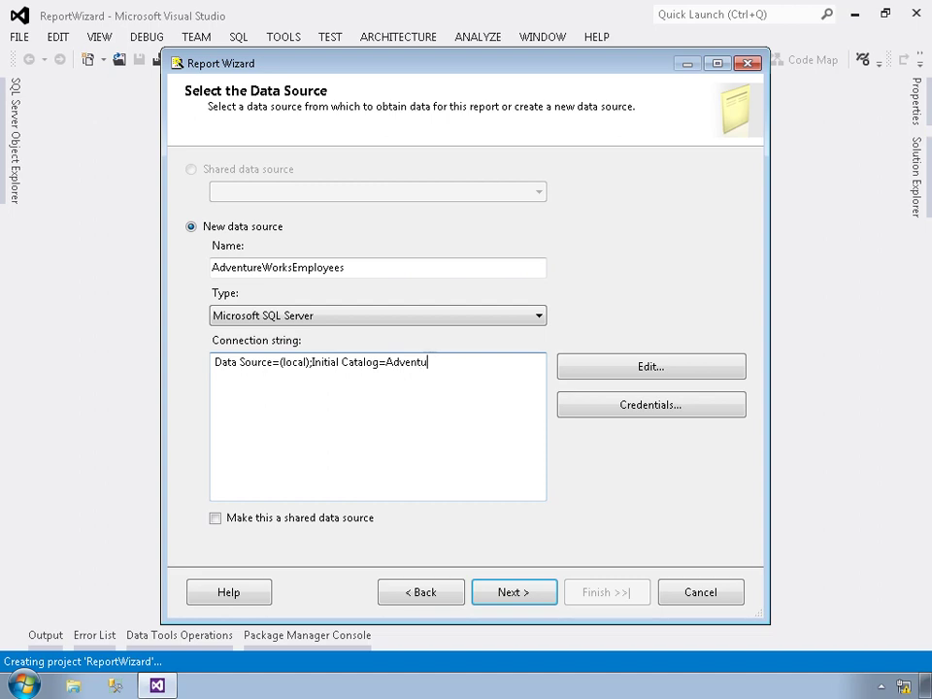
pyautogui.write('reWorksLT2012')
pyautogui.click(493, 594)
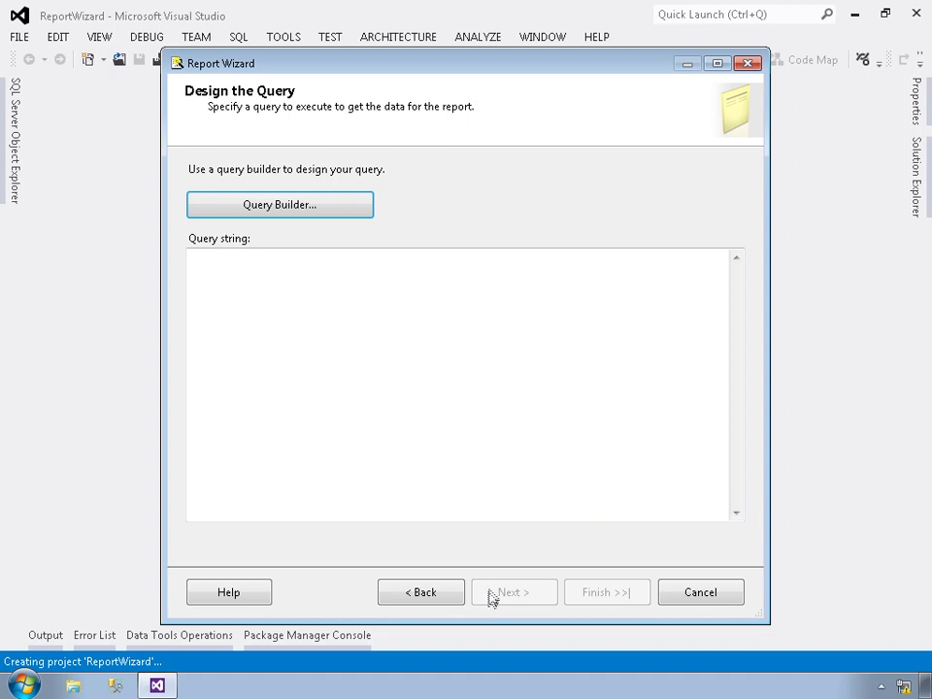
# - Enter the query string "SELECT * FROM SalesLT.Customer;" and continue to the report type
pyautogui.click(420, 305)
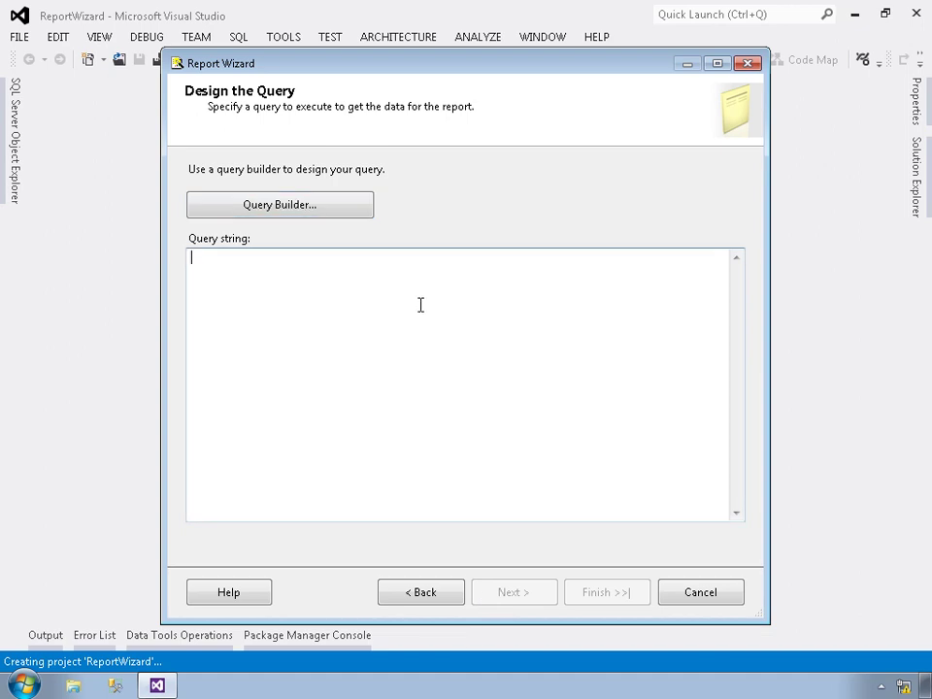
pyautogui.write('SELECT')
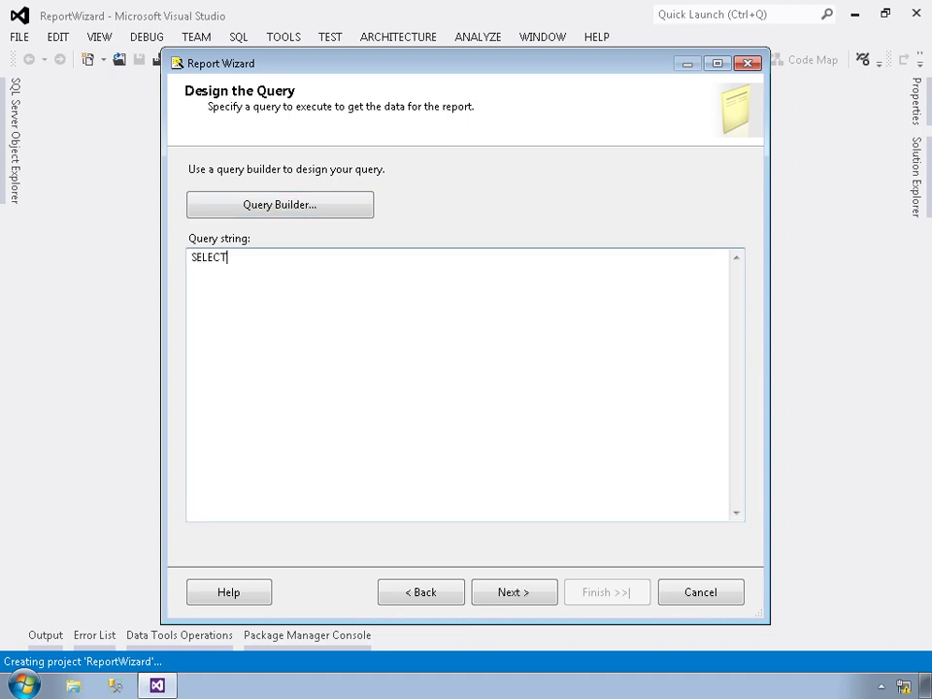
pyautogui.write(' * FROM SalesLT')
pyautogui.write('.Cust')
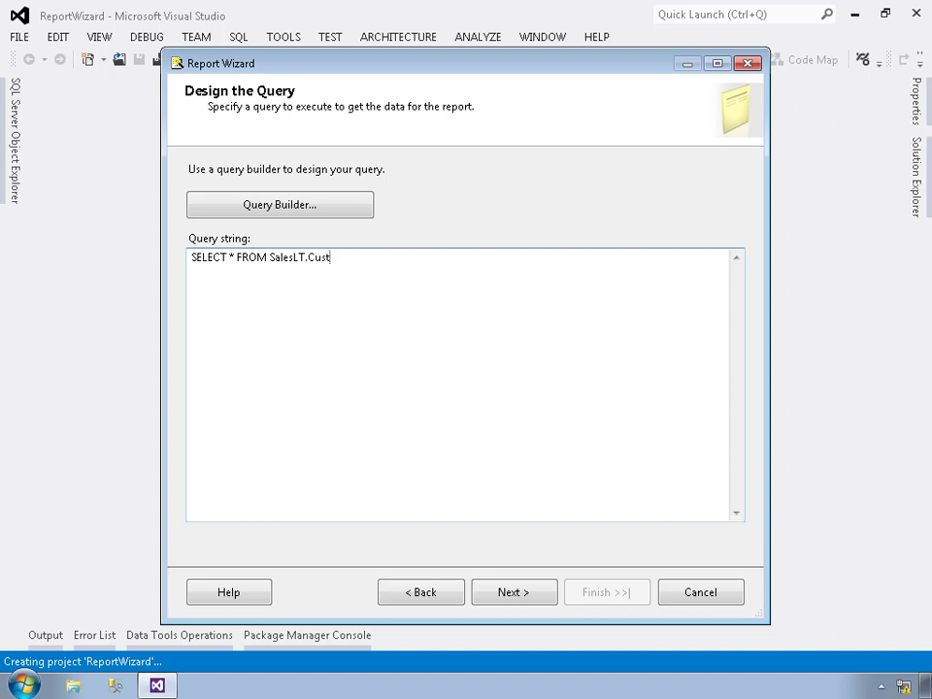
pyautogui.write('omer;')
pyautogui.click(516, 591)
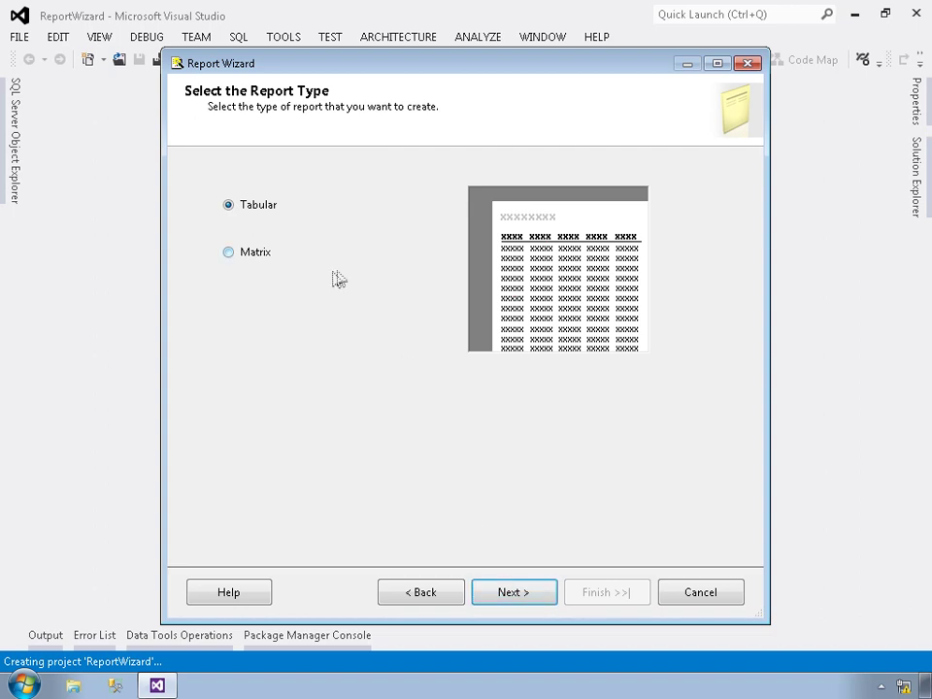
# - Preview the Matrix layout, choose Tabular as the report type and continue to the table design
pyautogui.click(258, 255)
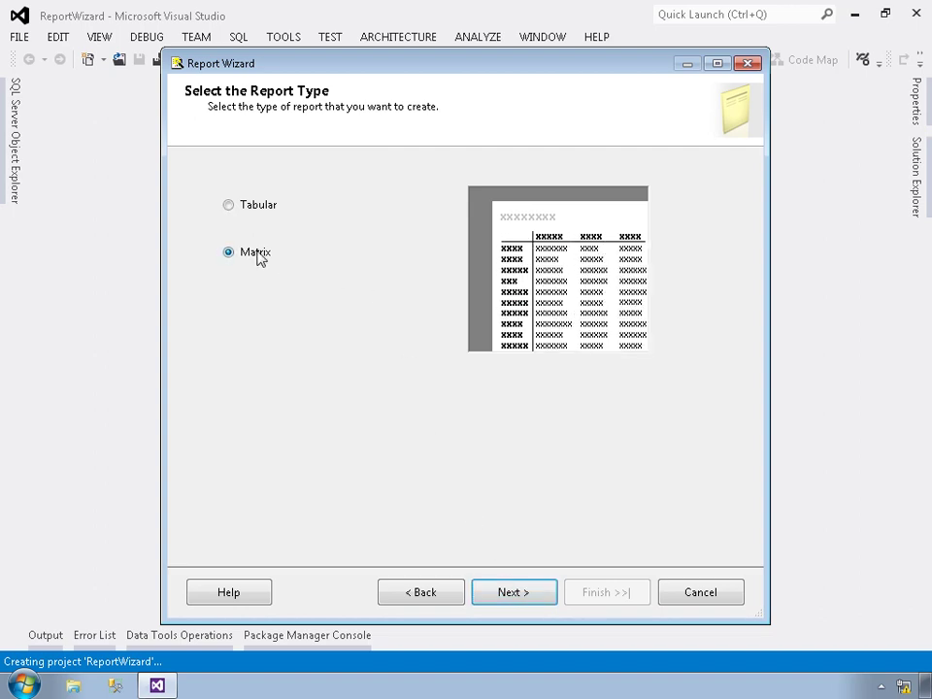
pyautogui.click(261, 209)
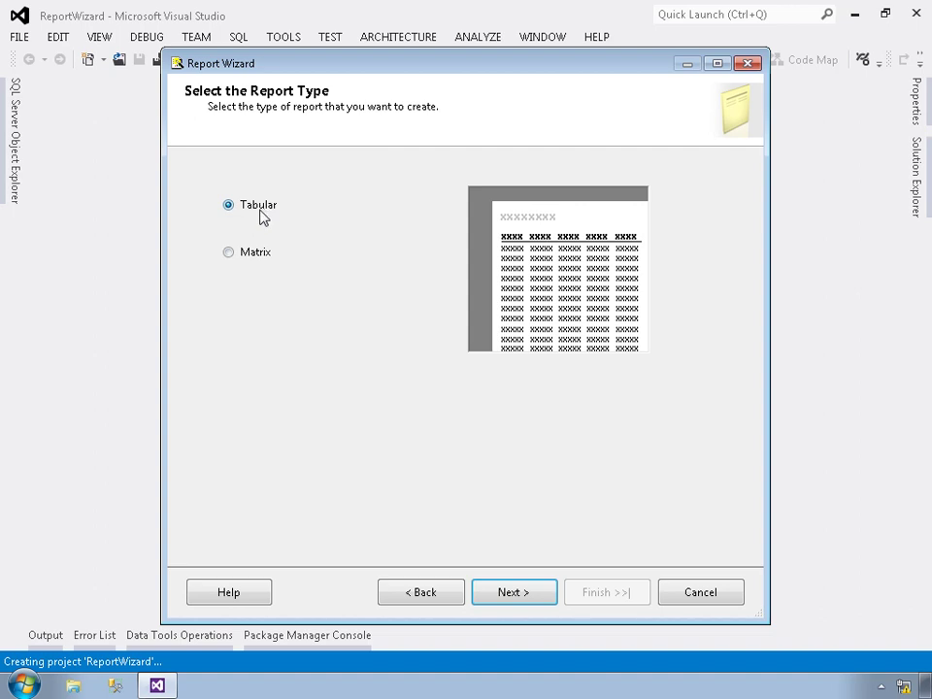
pyautogui.click(514, 600)
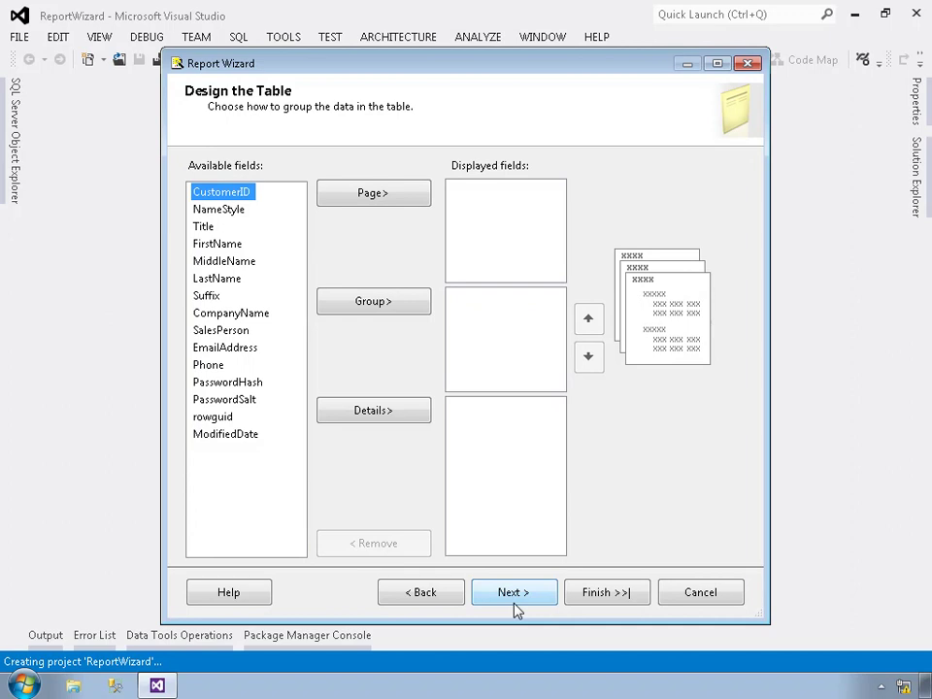
# - Add FirstName, LastName, CompanyName, EmailAddress and Phone as detail fields of the table and continue to the table style
pyautogui.click(219, 244)
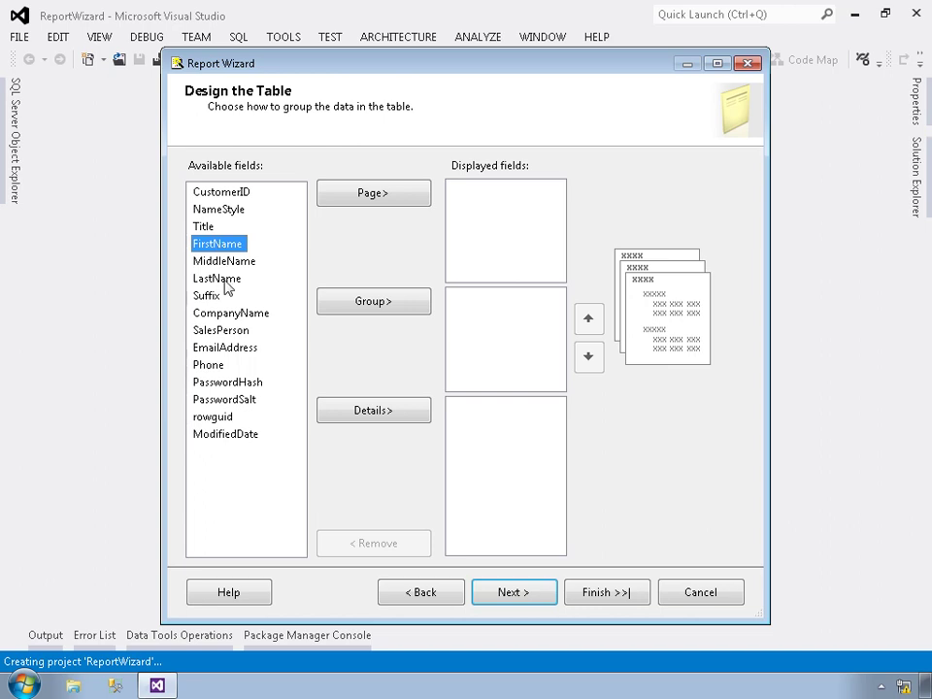
pyautogui.keyDown('ctrl'); pyautogui.click(223, 280); pyautogui.keyUp('ctrl')
pyautogui.keyDown('ctrl'); pyautogui.click(231, 318); pyautogui.keyUp('ctrl')
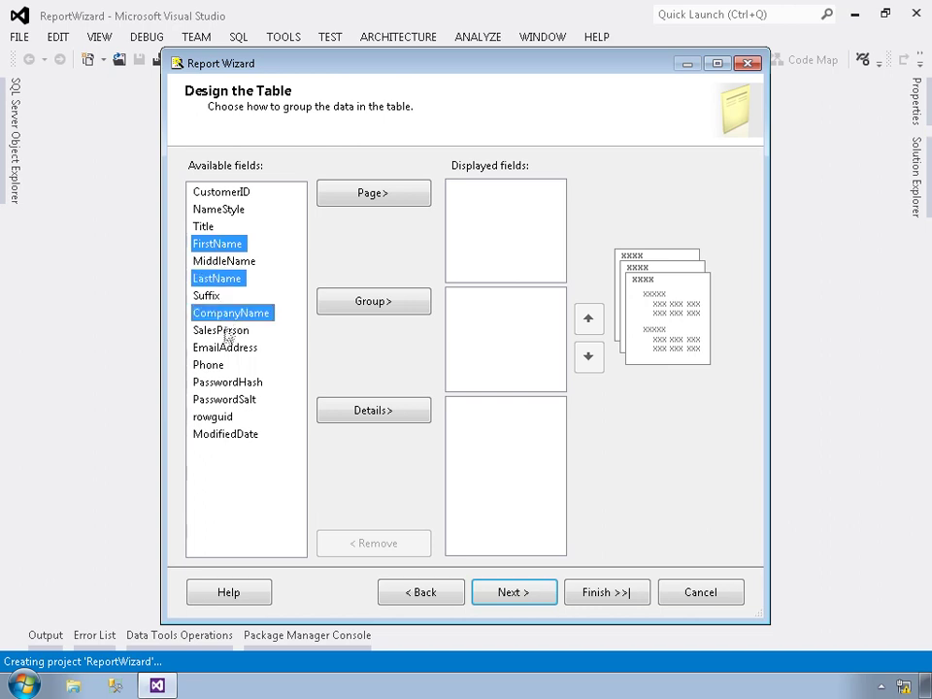
pyautogui.keyDown('ctrl'); pyautogui.click(222, 349); pyautogui.keyUp('ctrl')
pyautogui.keyDown('ctrl'); pyautogui.click(215, 367); pyautogui.keyUp('ctrl')
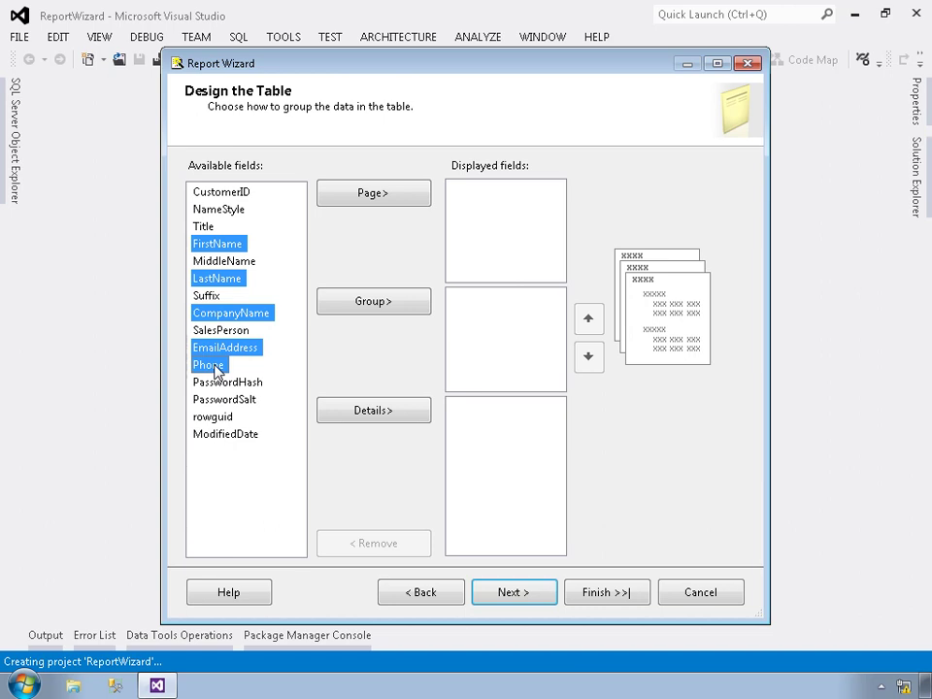
pyautogui.click(378, 415)
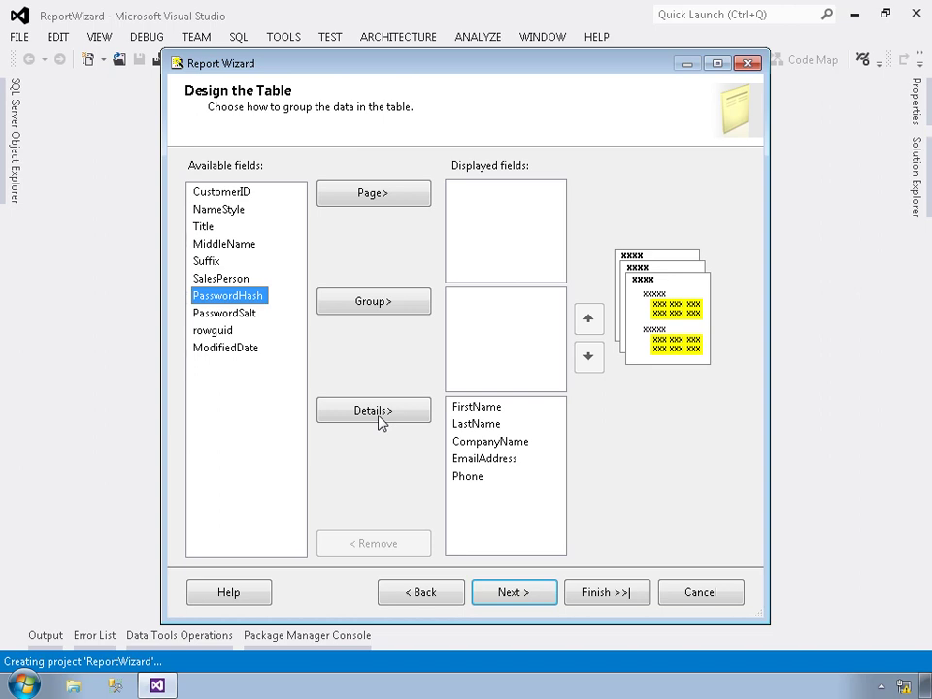
pyautogui.click(513, 594)
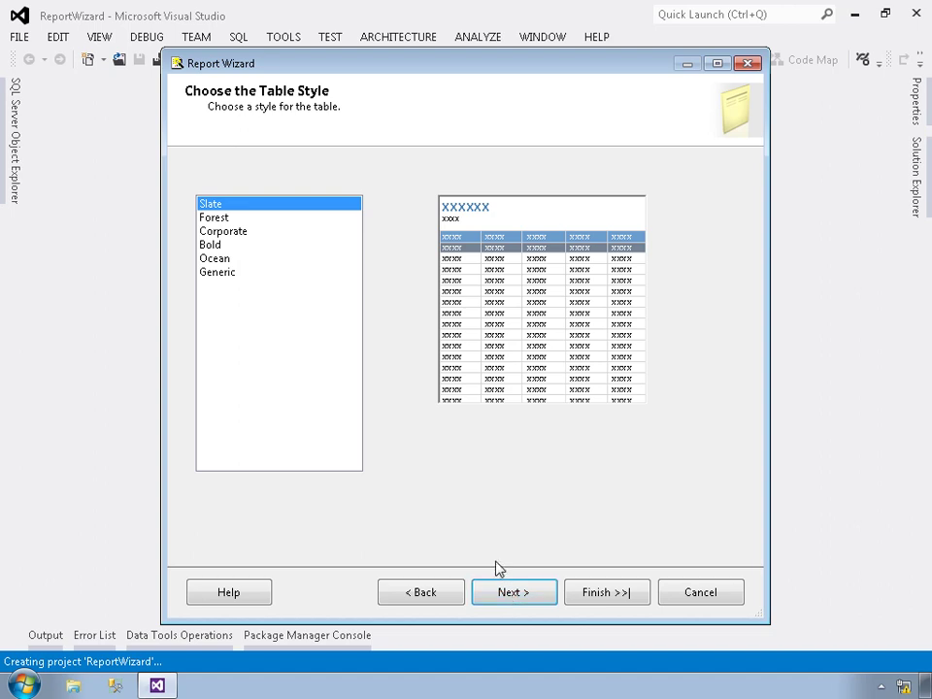
# - Preview the available table styles, choose Corporate and continue to the deployment location
pyautogui.click(212, 220)
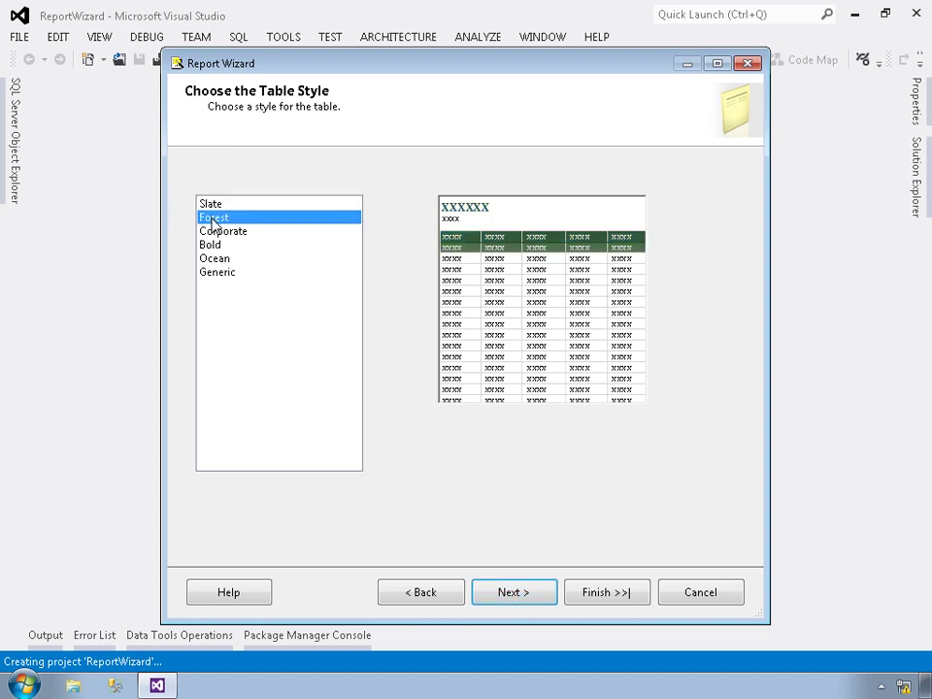
pyautogui.click(214, 234)
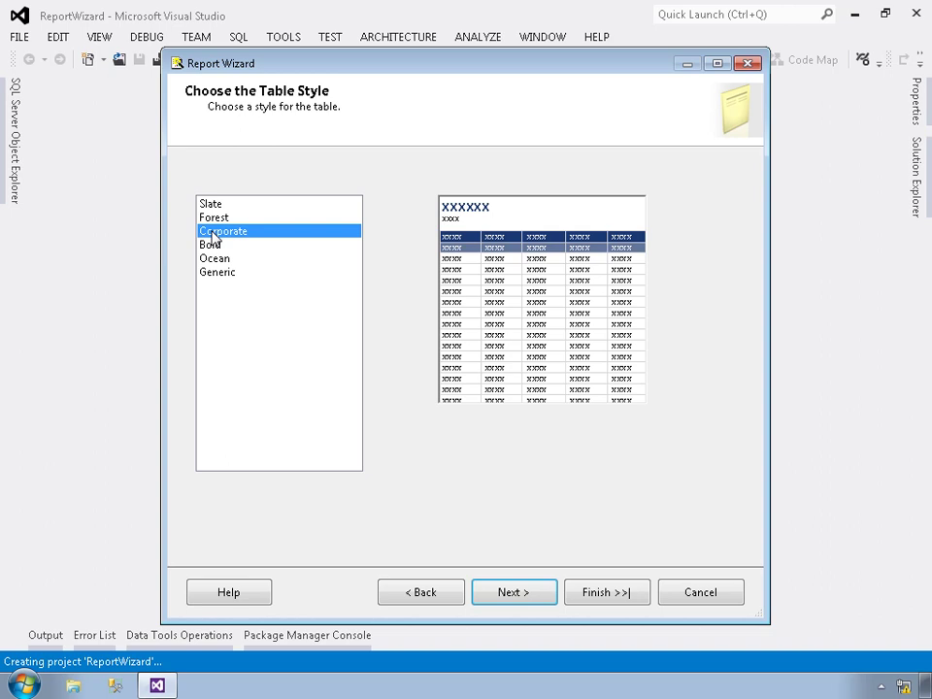
pyautogui.click(215, 245)
pyautogui.click(222, 259)
pyautogui.click(223, 276)
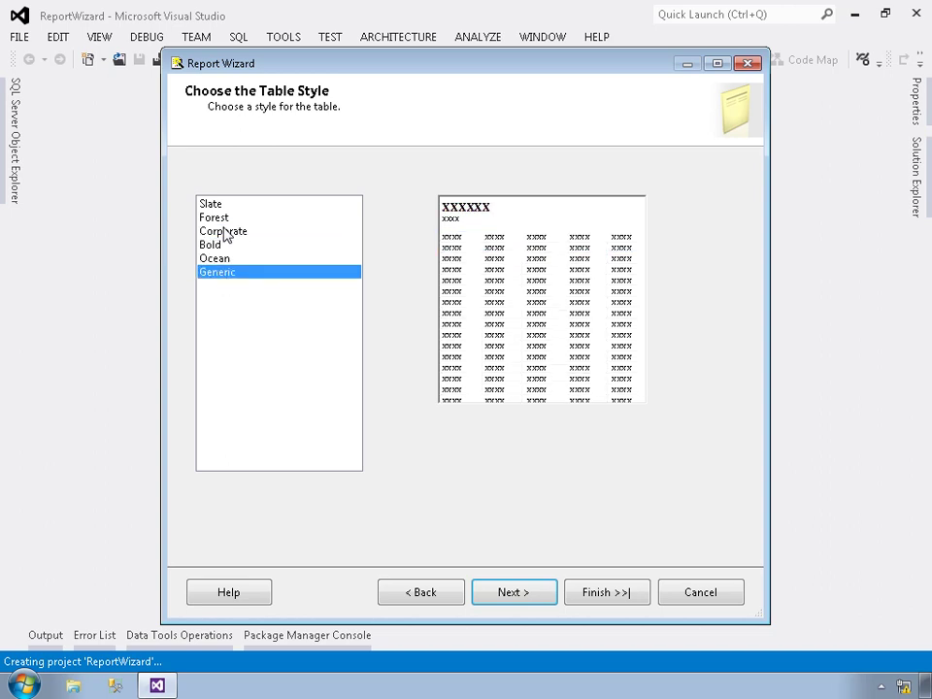
pyautogui.click(223, 233)
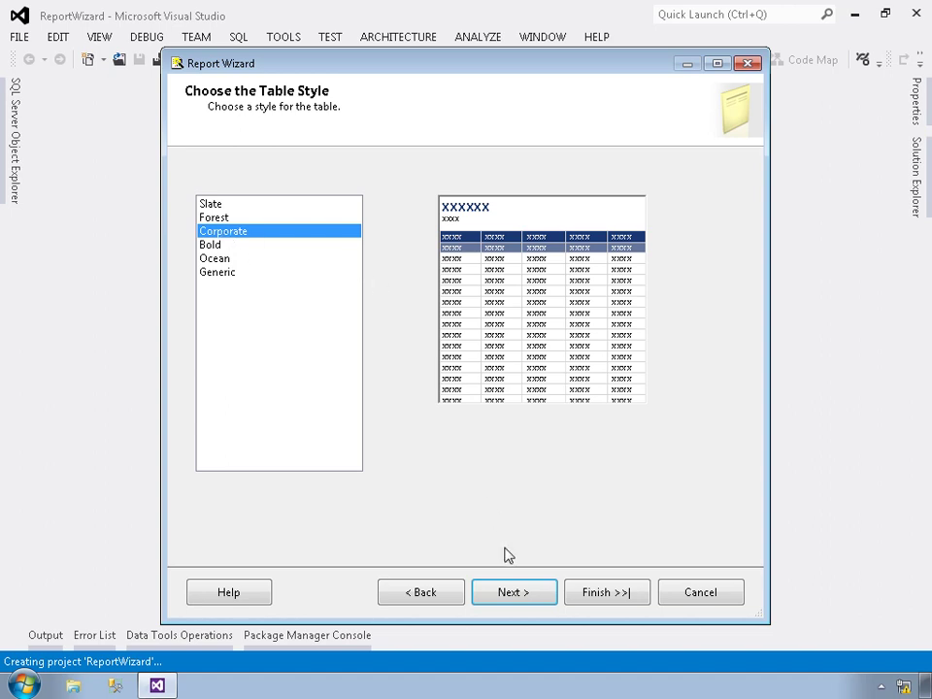
pyautogui.click(515, 601)
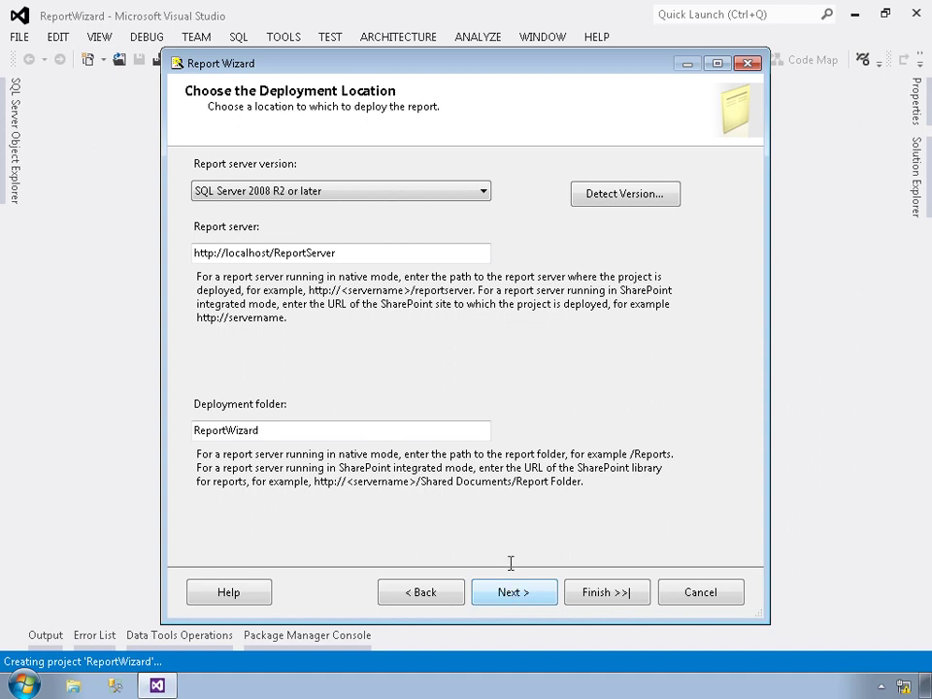
# - Choose SQL Server 2008 R2 or later as the report server version and continue to the wizard's completion page
pyautogui.click(257, 191)
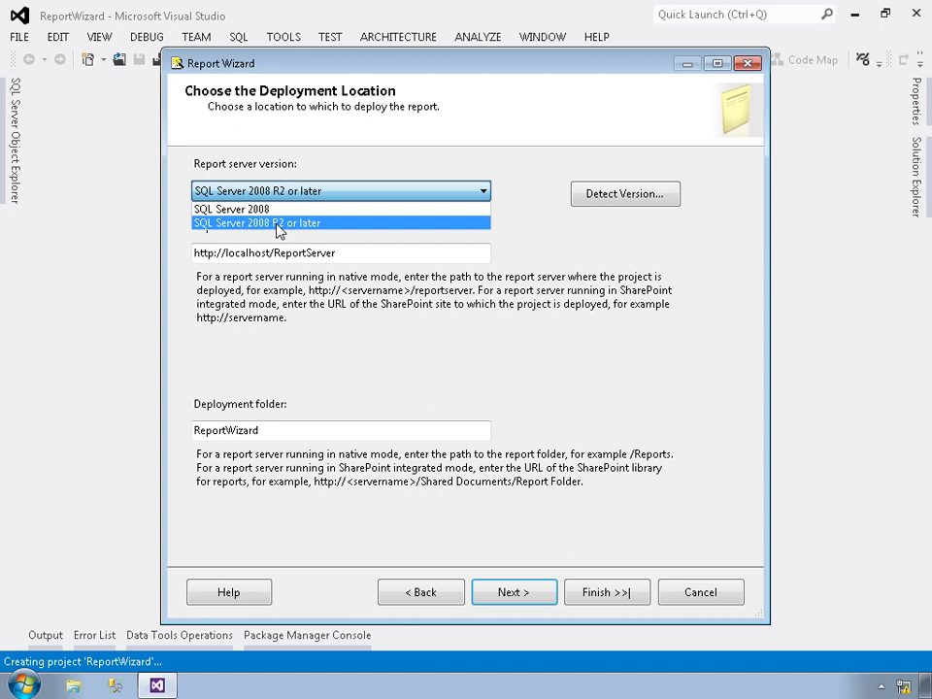
pyautogui.click(279, 225)
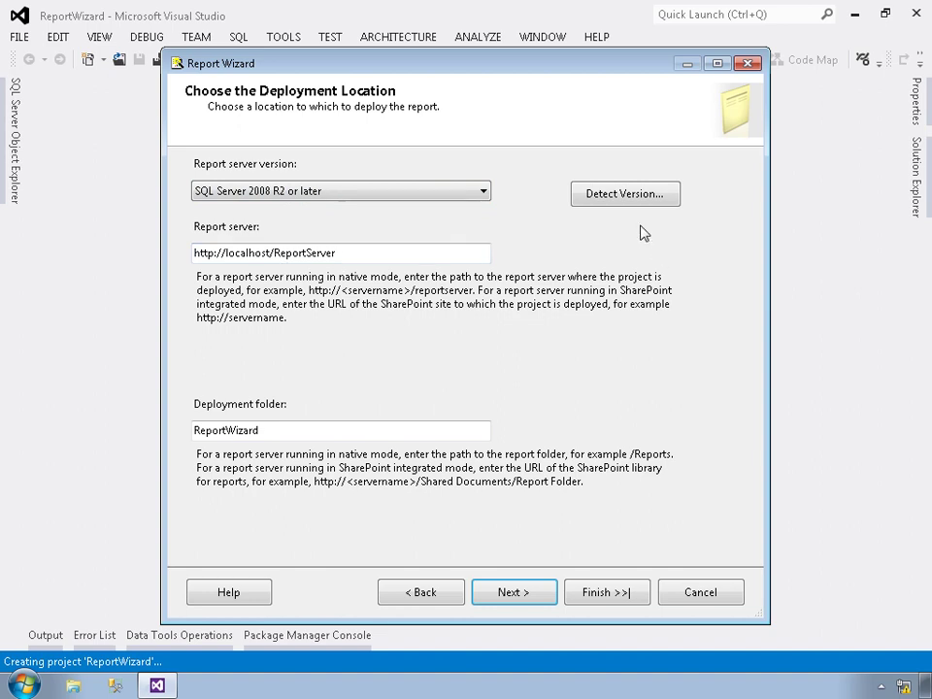
pyautogui.click(534, 594)
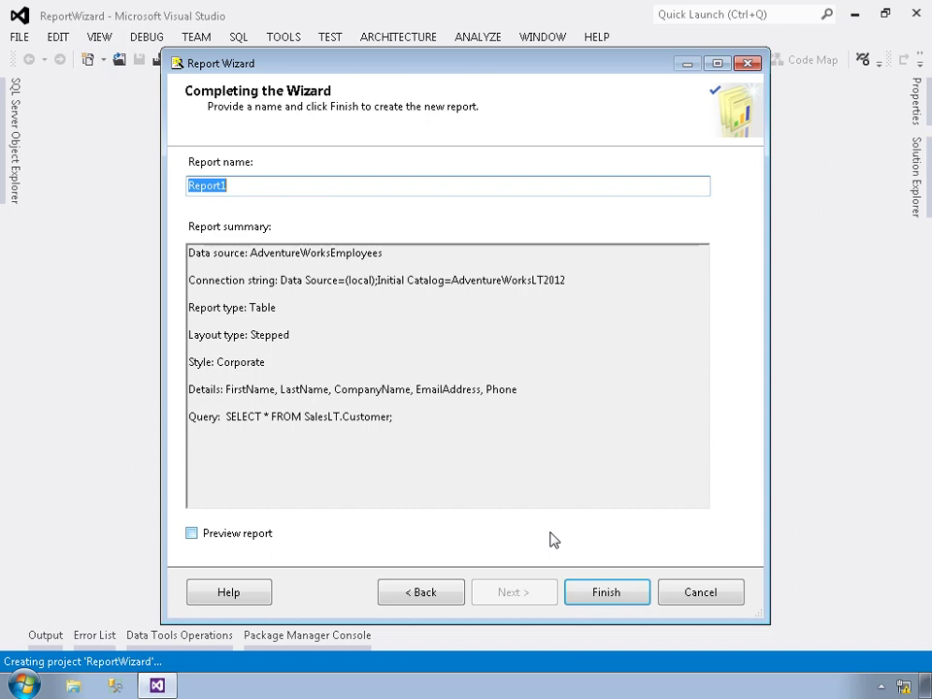
# - Name the report CustomerContactList, enable the report preview and finish the wizard to view the rendered report
pyautogui.write('CustomerContactList')
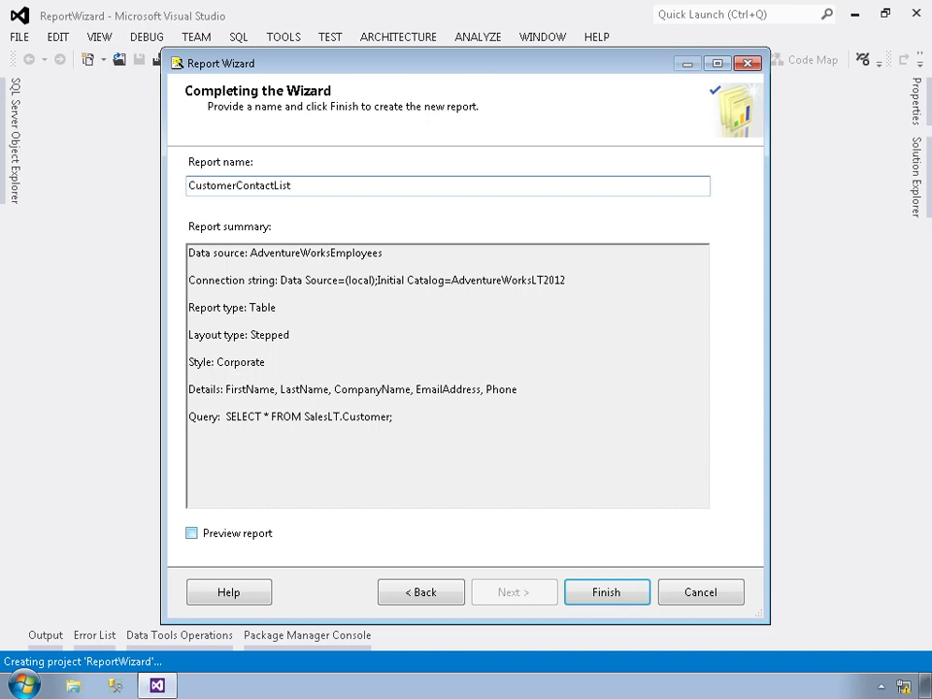
pyautogui.click(191, 534)
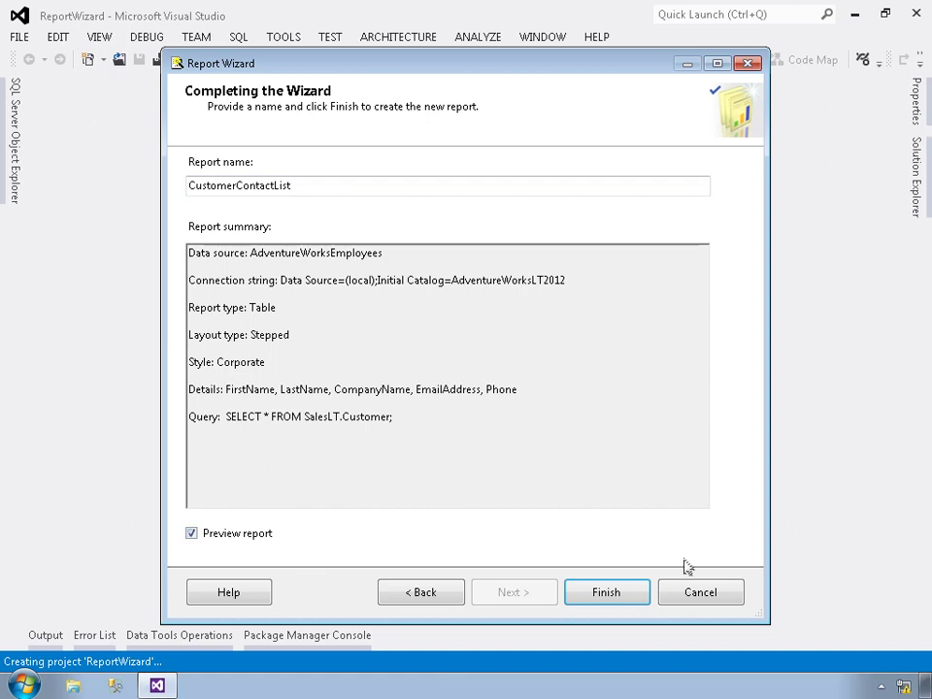
pyautogui.click(617, 593)
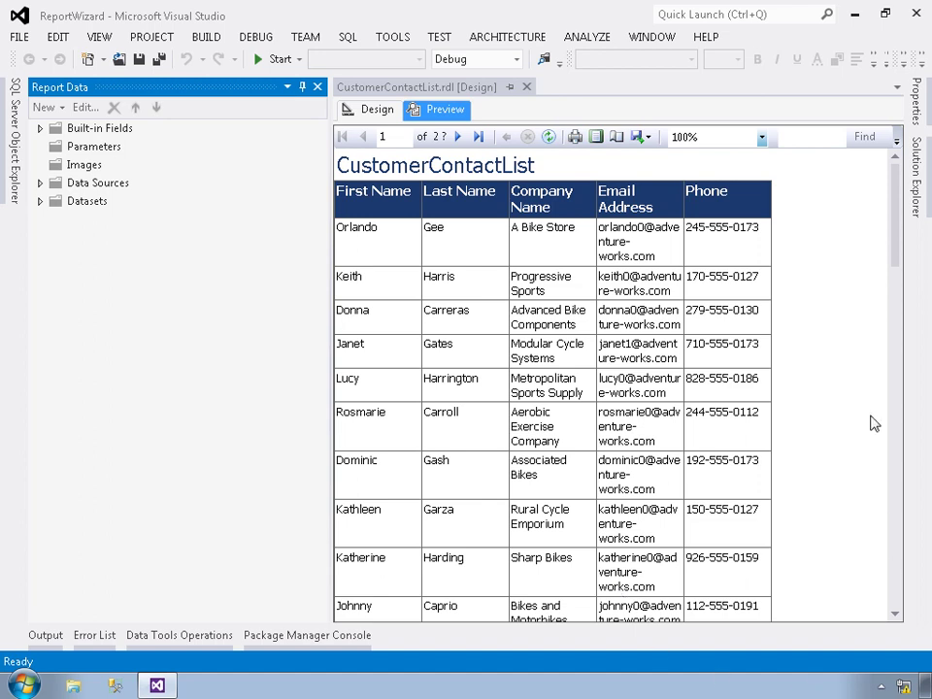
pyautogui.moveTo(895, 203); pyautogui.dragTo(866, 212)
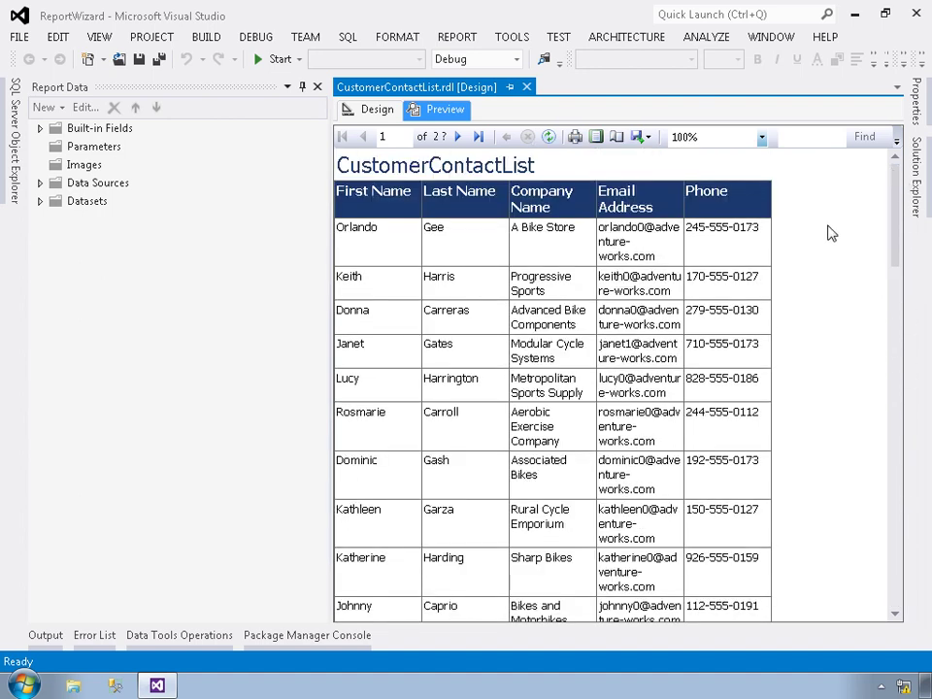